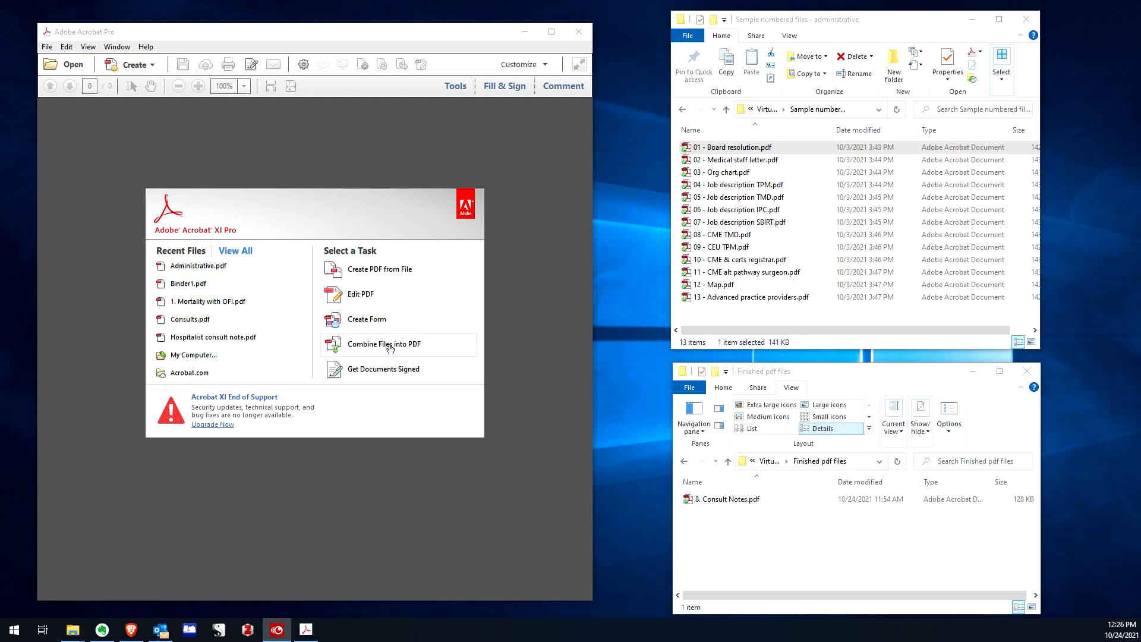
{"action": "left_click", "coordinate": [389, 346]}
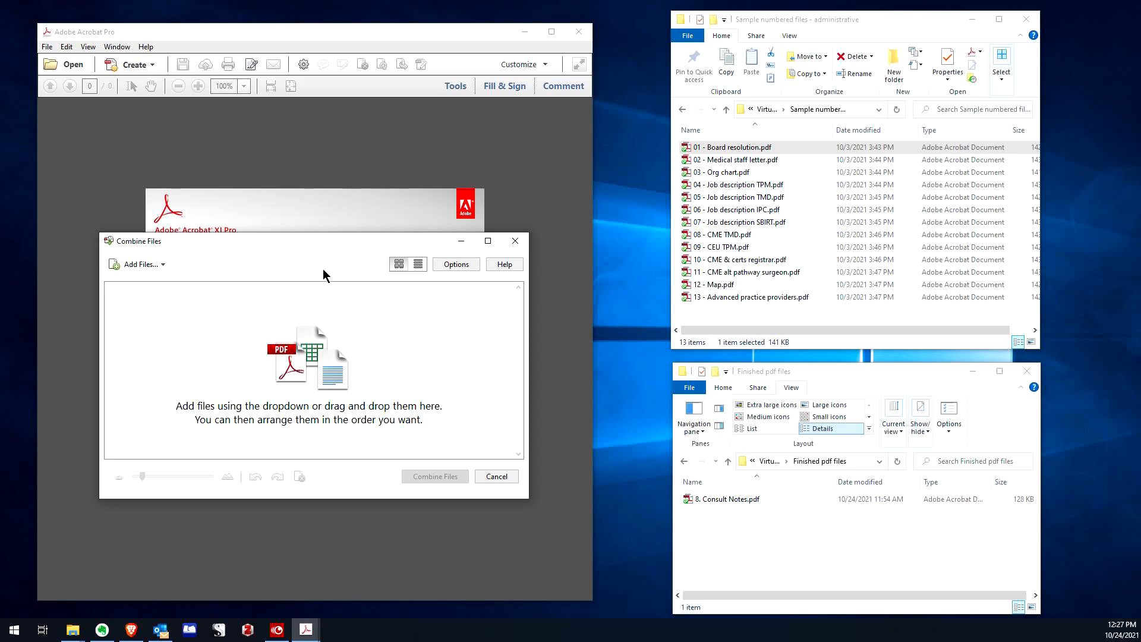
{"action": "left_click", "coordinate": [490, 477]}
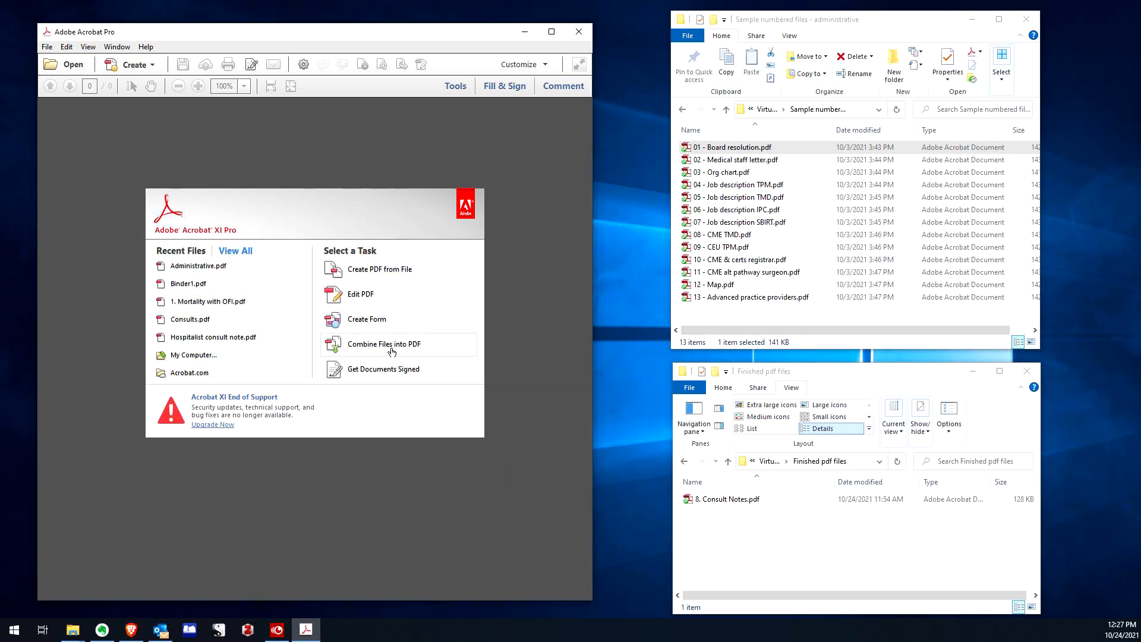
{"action": "left_click", "coordinate": [132, 70]}
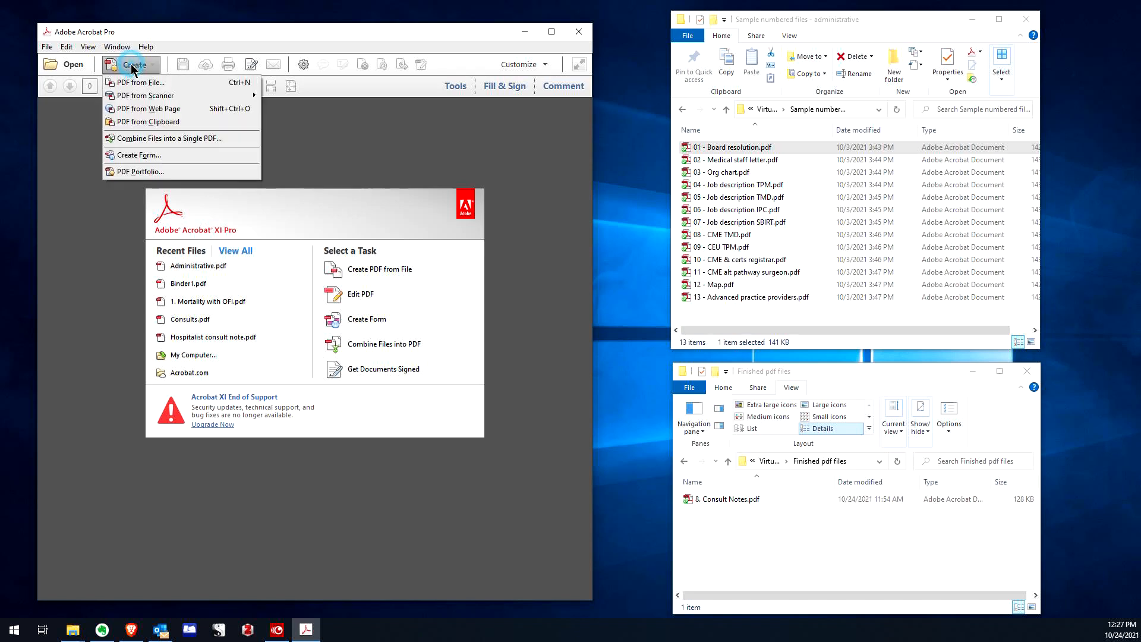
{"action": "left_click", "coordinate": [149, 137]}
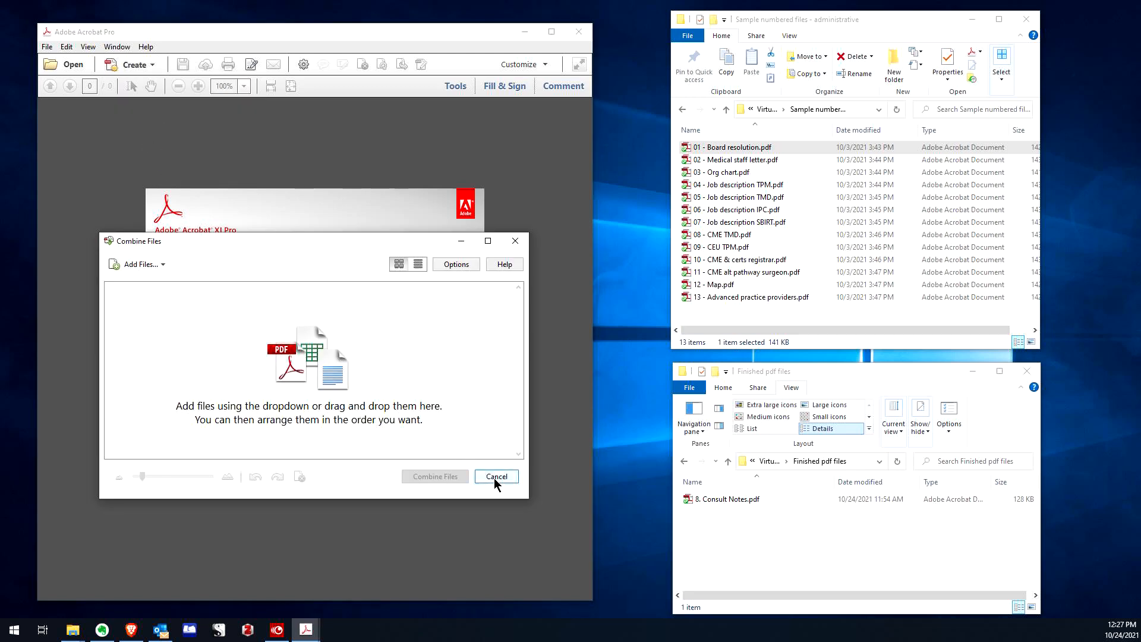
{"action": "left_click", "coordinate": [496, 476]}
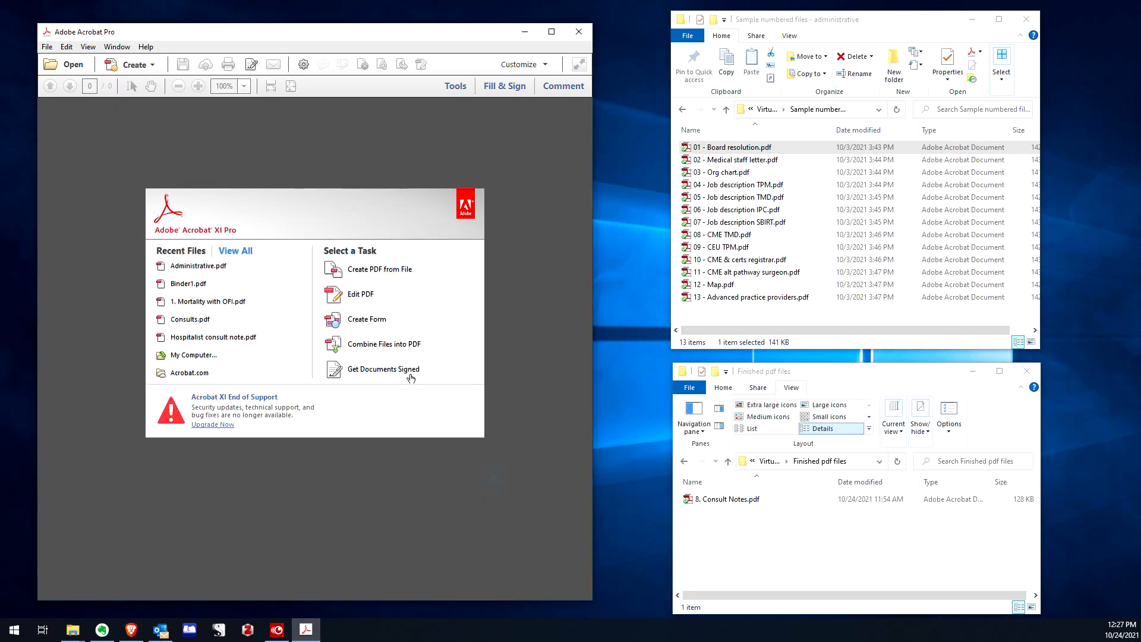
Step: Start creating a single PDF by combining files
{"action": "left_click", "coordinate": [45, 51]}
{"action": "mouse_move", "coordinate": [142, 91]}
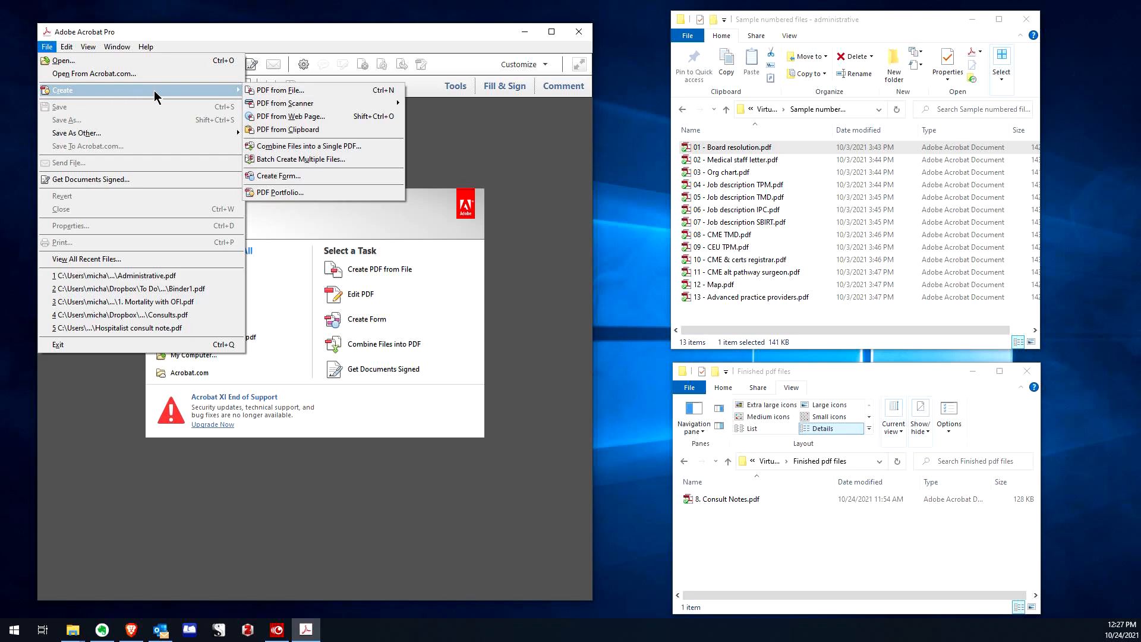
{"action": "left_click", "coordinate": [292, 152]}
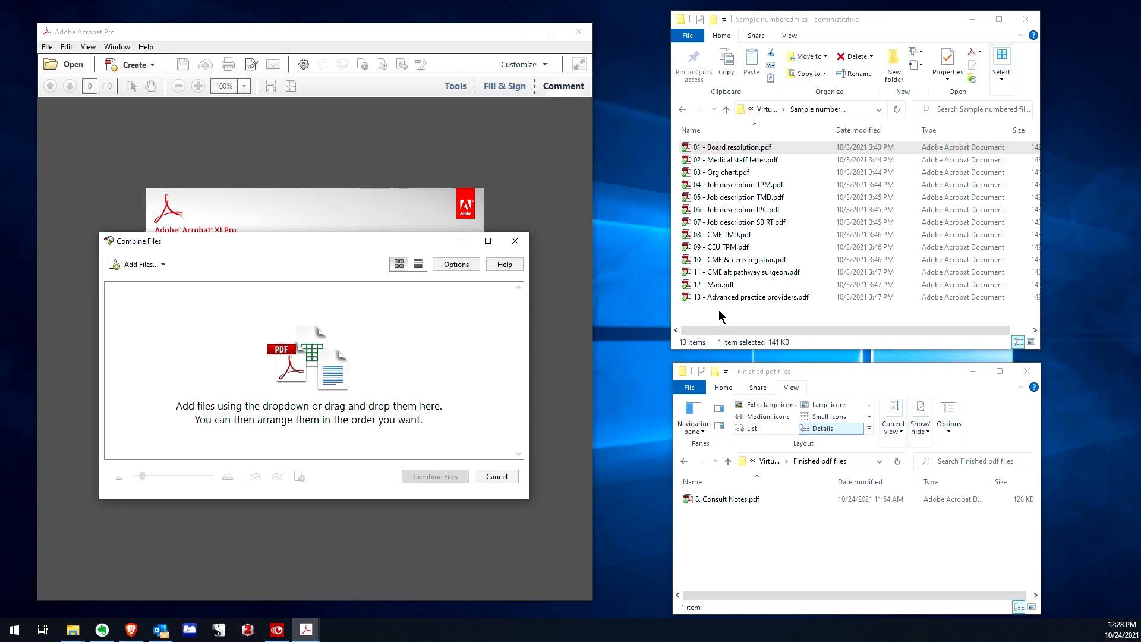
Step: Select all PDFs in the Sample numbered files - administrative folder window and try to bring them into the Combine Files window
{"action": "left_click", "coordinate": [793, 19]}
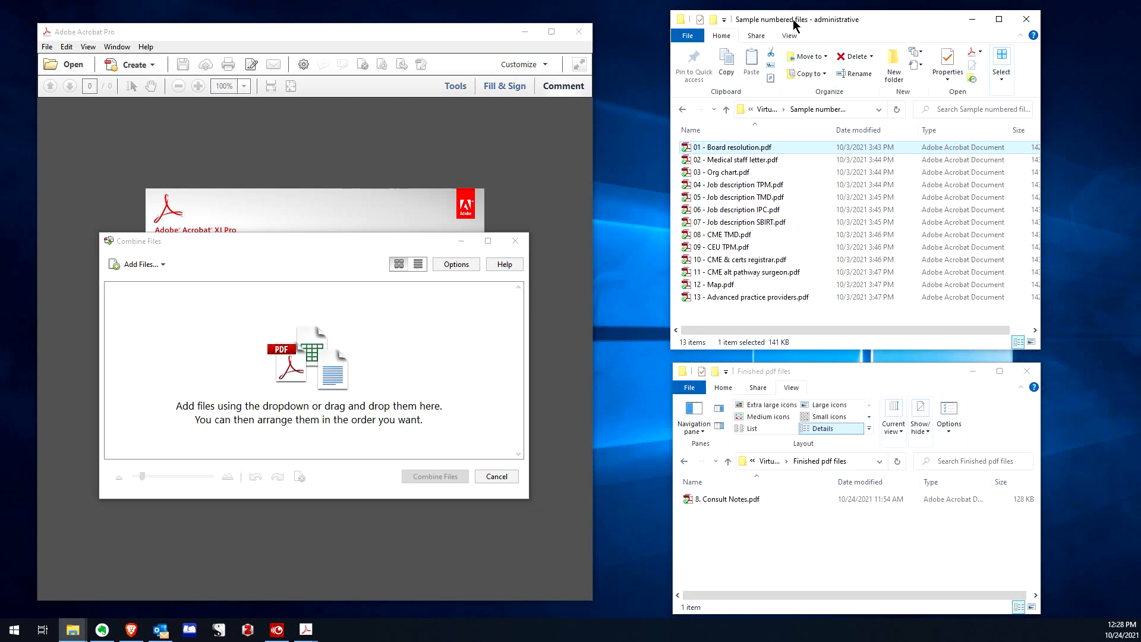
{"action": "key", "text": "ctrl+a"}
{"action": "left_click_drag", "start_coordinate": [746, 148], "coordinate": [760, 221]}
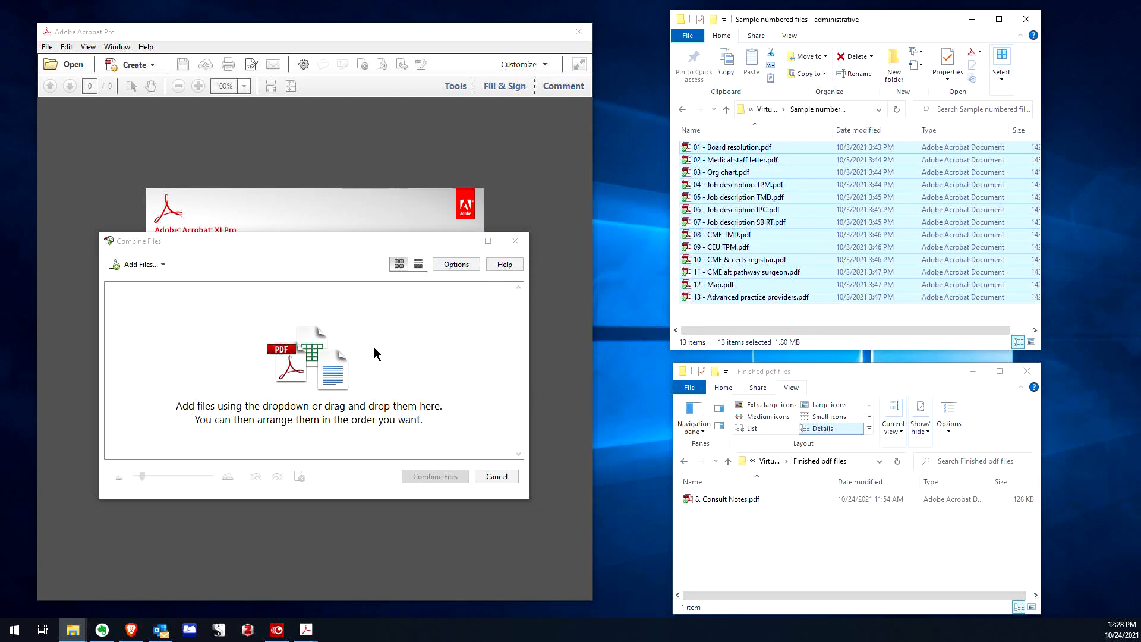
Step: Add all files from 01 - Board resolution.pdf through 13 - Advanced practice providers.pdf and combine them into one PDF
{"action": "left_click", "coordinate": [141, 266]}
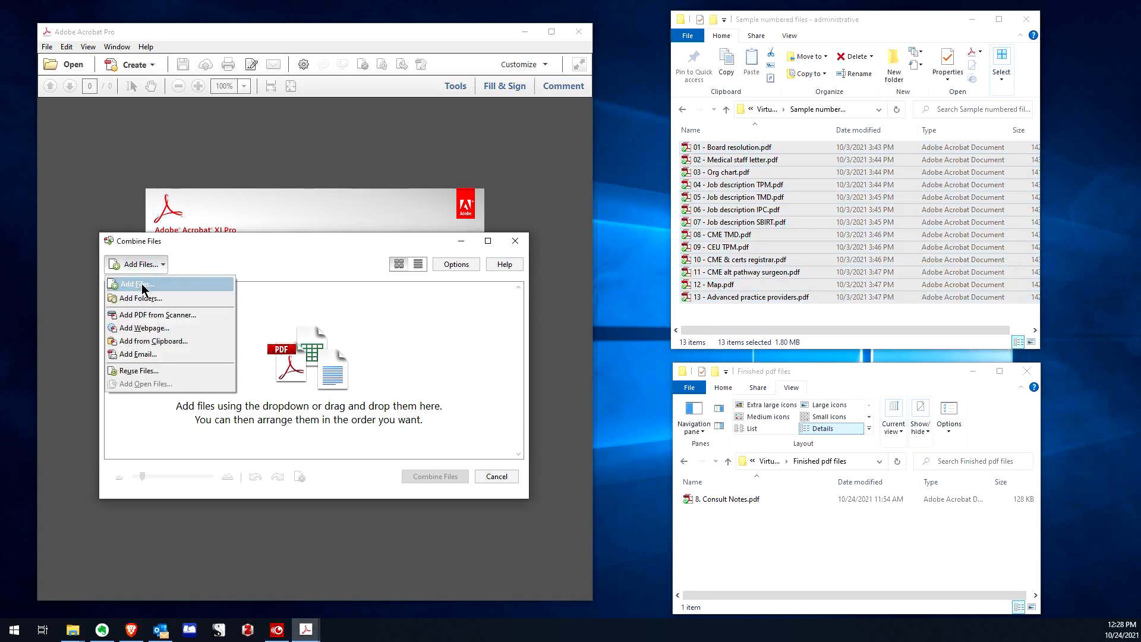
{"action": "left_click", "coordinate": [142, 283]}
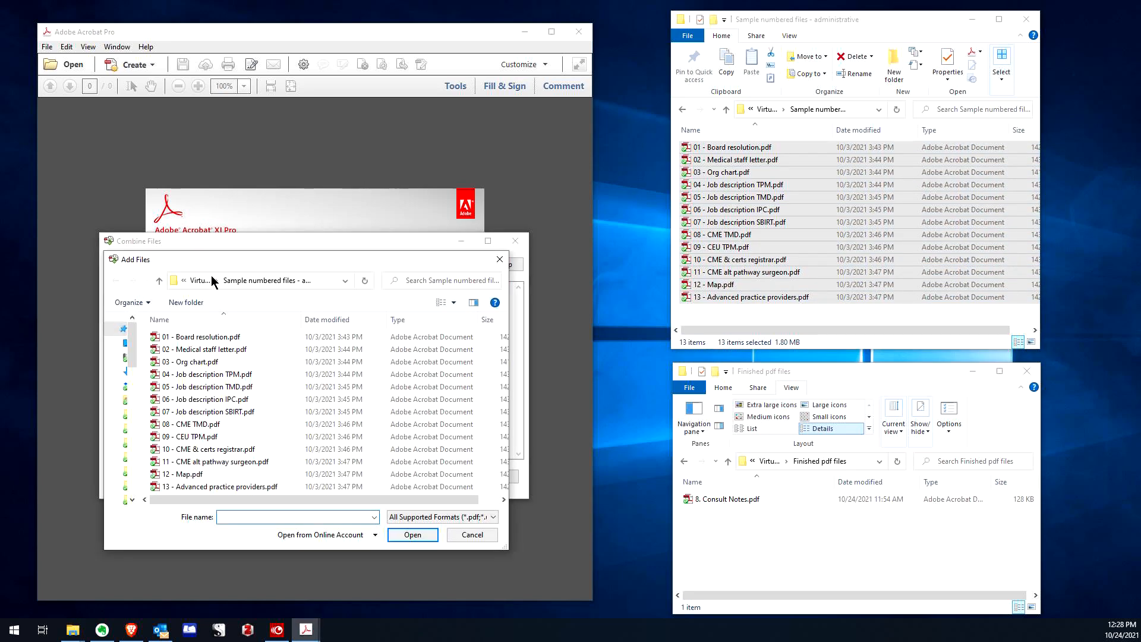
{"action": "left_click", "coordinate": [196, 337]}
{"action": "key", "text": "ctrl+a"}
{"action": "left_click", "coordinate": [178, 342]}
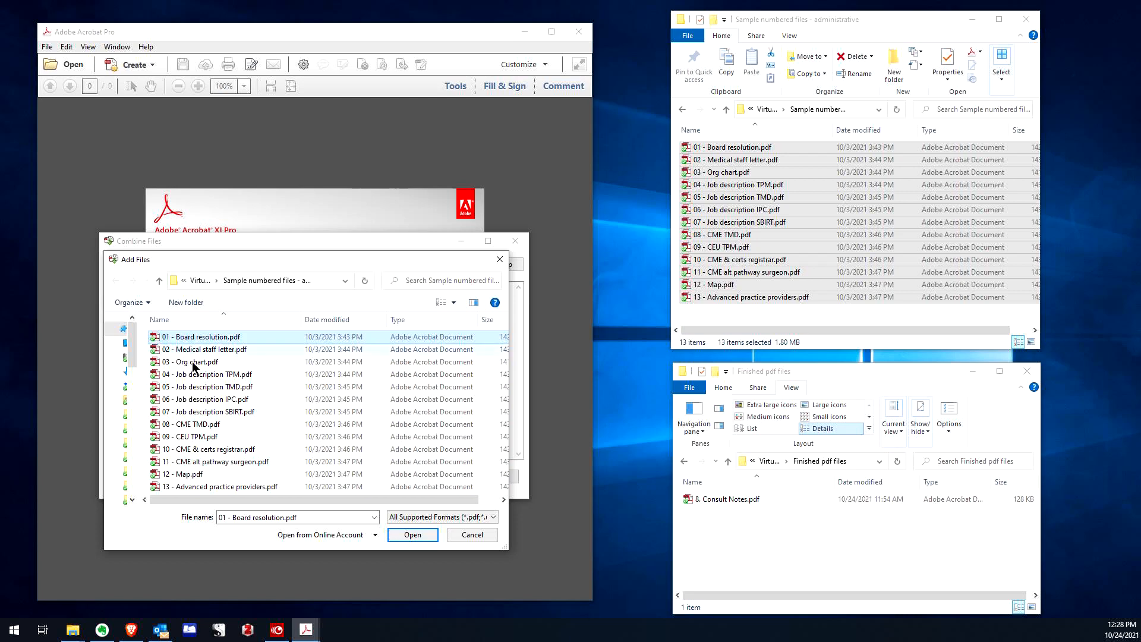
{"action": "left_click", "coordinate": [208, 487], "text": "shift"}
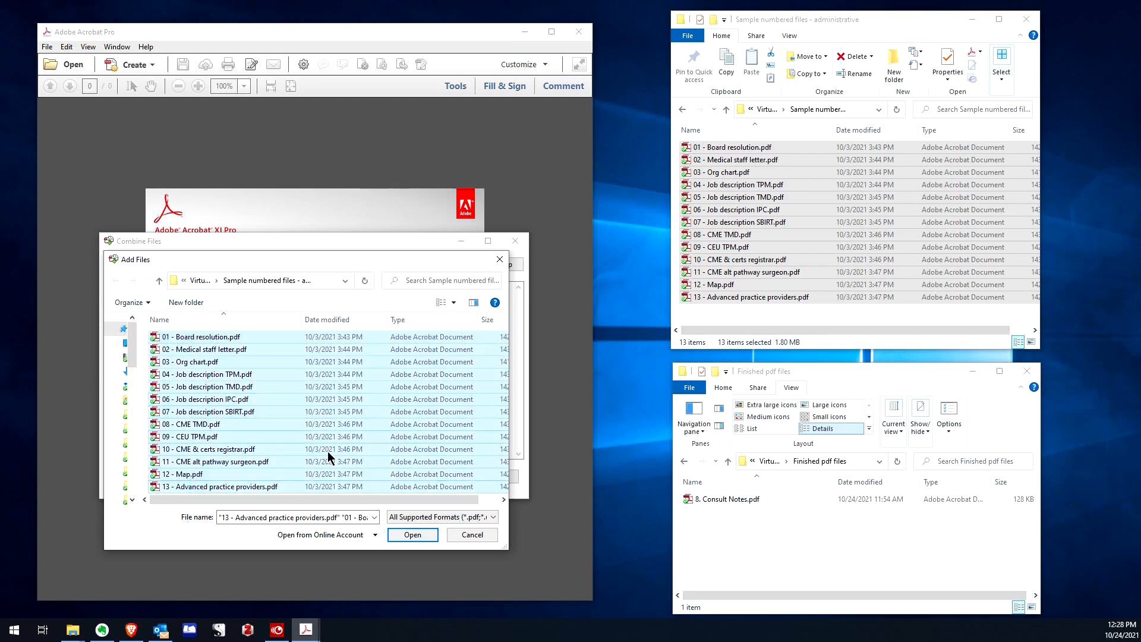
{"action": "left_click", "coordinate": [410, 535]}
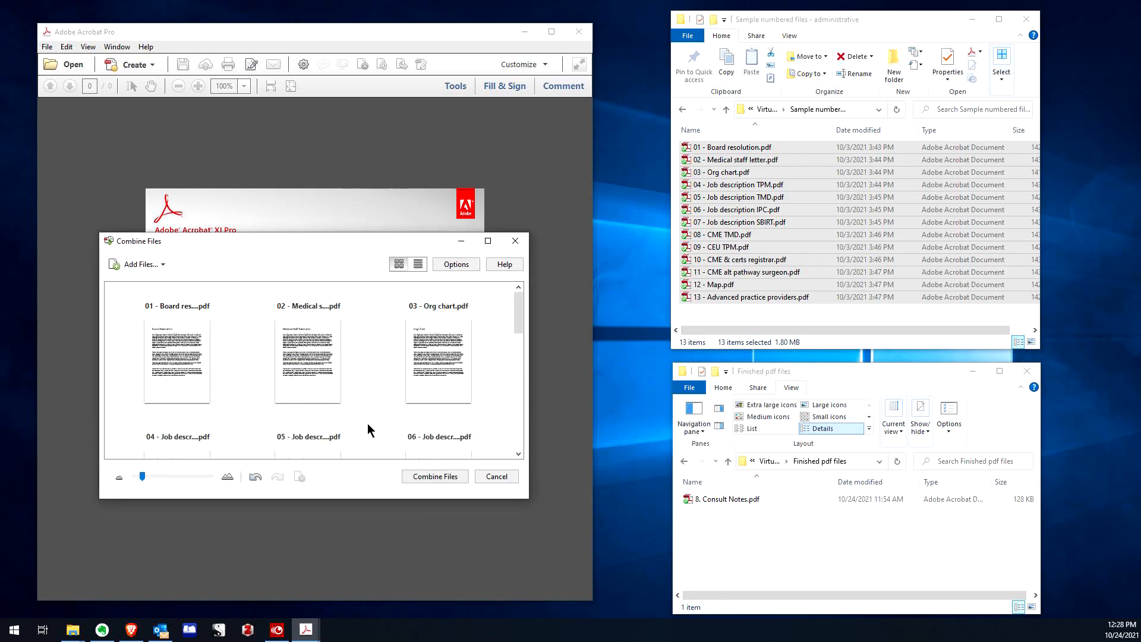
{"action": "left_click", "coordinate": [435, 476]}
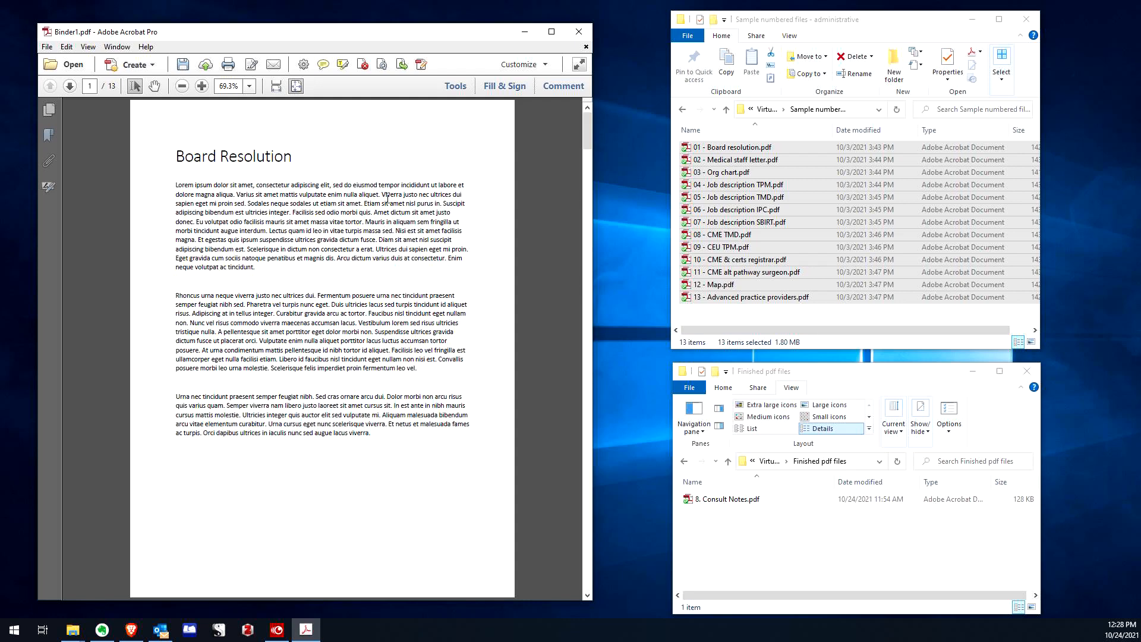
Step: Show the combined PDF's bookmarks and check the pages behind 03 - Org chart, 06 - Job description IPC and those following
{"action": "left_click", "coordinate": [49, 137]}
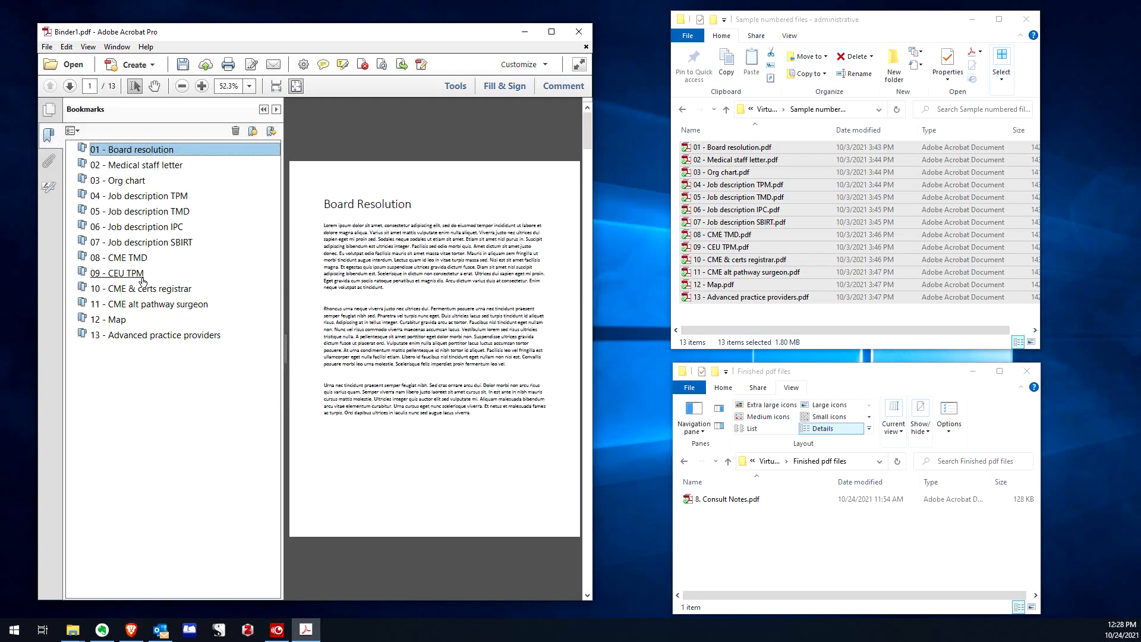
{"action": "left_click", "coordinate": [123, 180]}
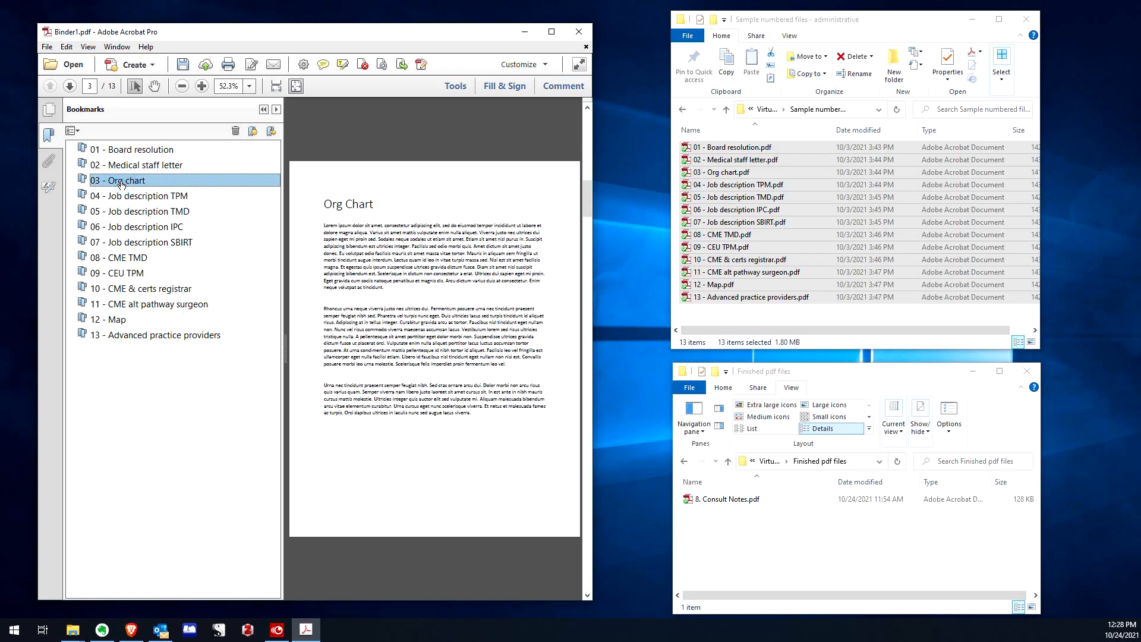
{"action": "left_click", "coordinate": [128, 227]}
{"action": "left_click", "coordinate": [587, 381]}
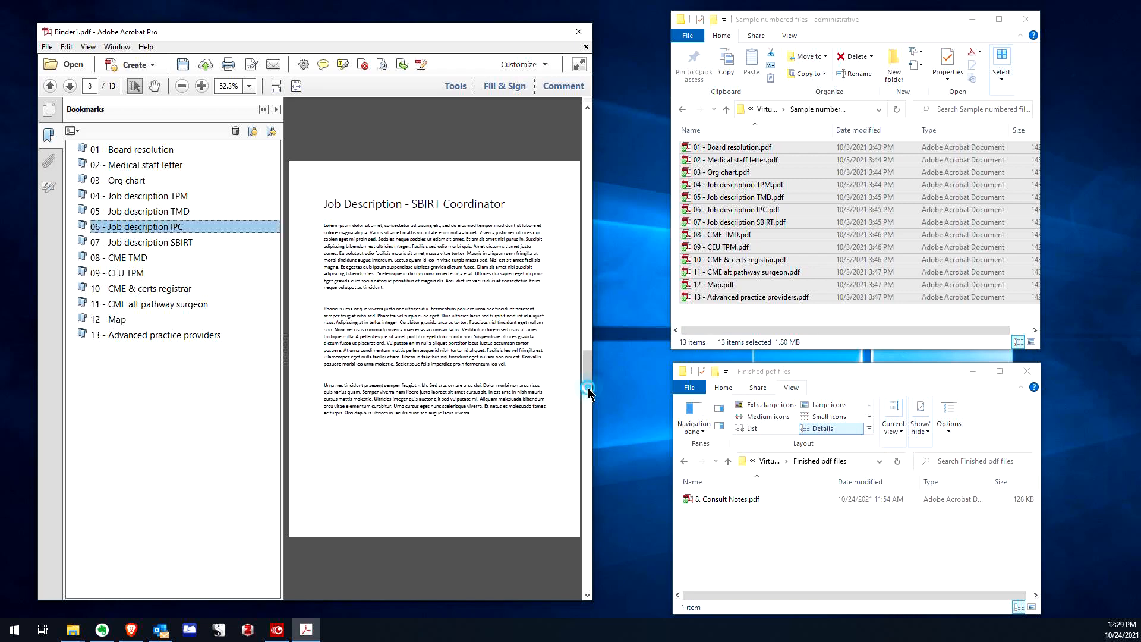
{"action": "left_click", "coordinate": [588, 393]}
{"action": "left_click", "coordinate": [585, 403]}
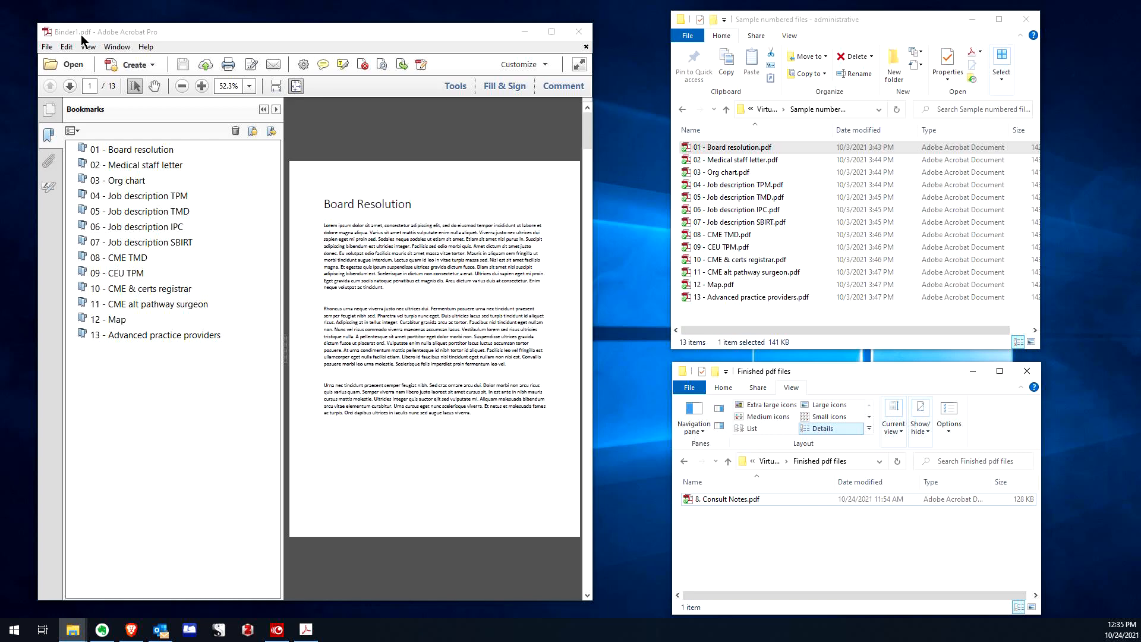
Step: Save the combined PDF as Administrative in the Finished pdf files folder
{"action": "left_click", "coordinate": [48, 48]}
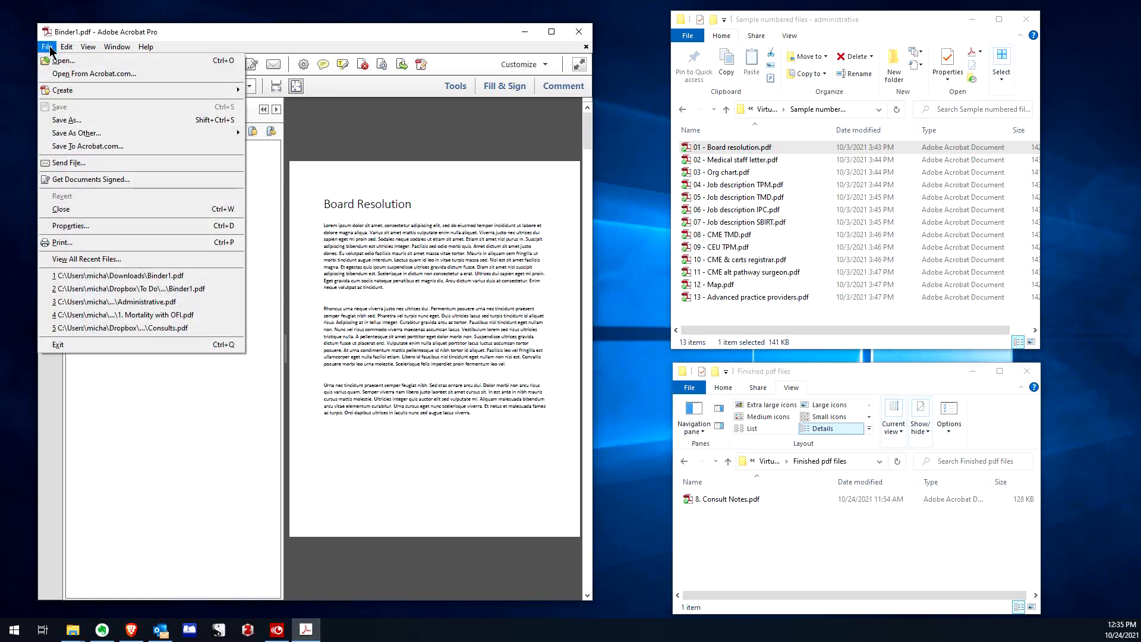
{"action": "left_click", "coordinate": [74, 121]}
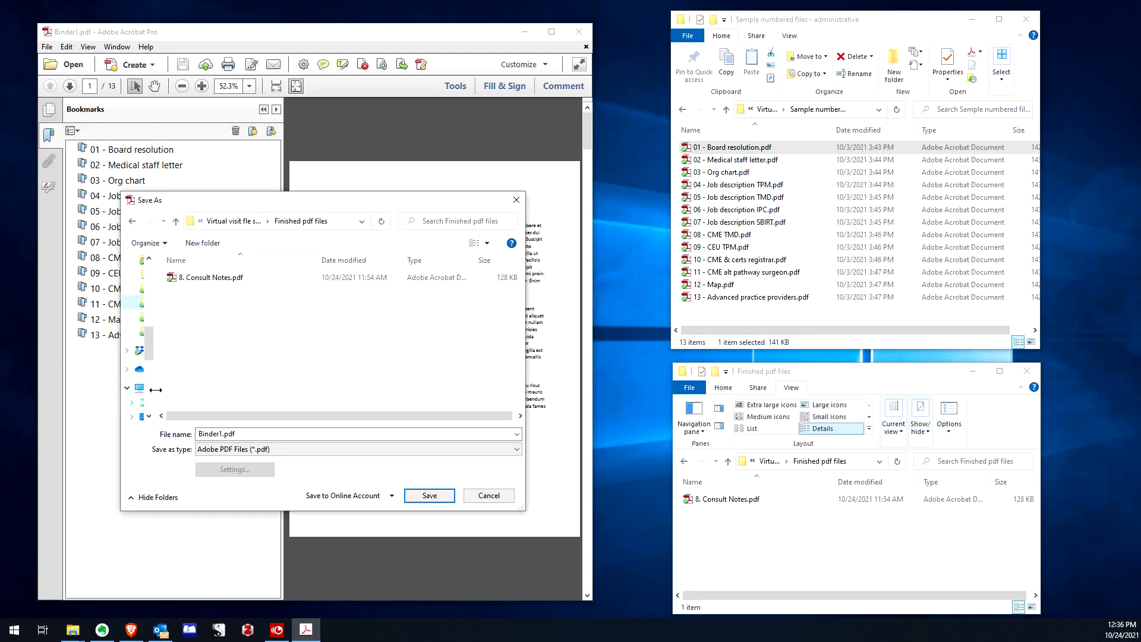
{"action": "left_click", "coordinate": [245, 433]}
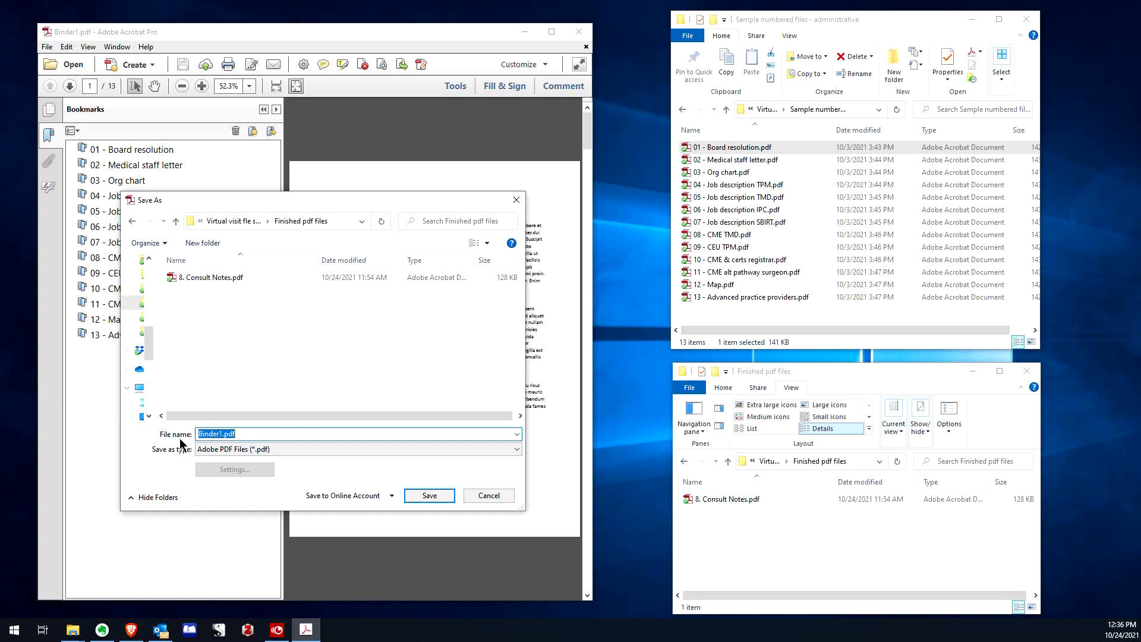
{"action": "type", "text": "Administratrive"}
{"action": "key", "text": "Return"}
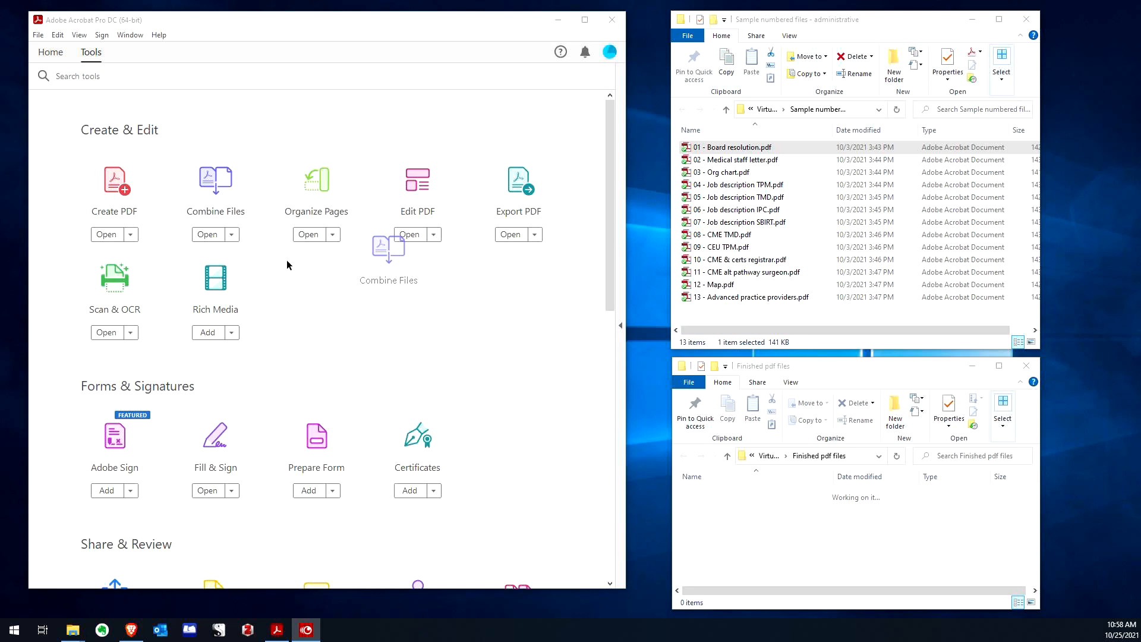
Step: Switch to Adobe Acrobat Pro DC and combine all the numbered PDFs from the Sample numbered files - administrative folder into one PDF
{"action": "left_click", "coordinate": [210, 187]}
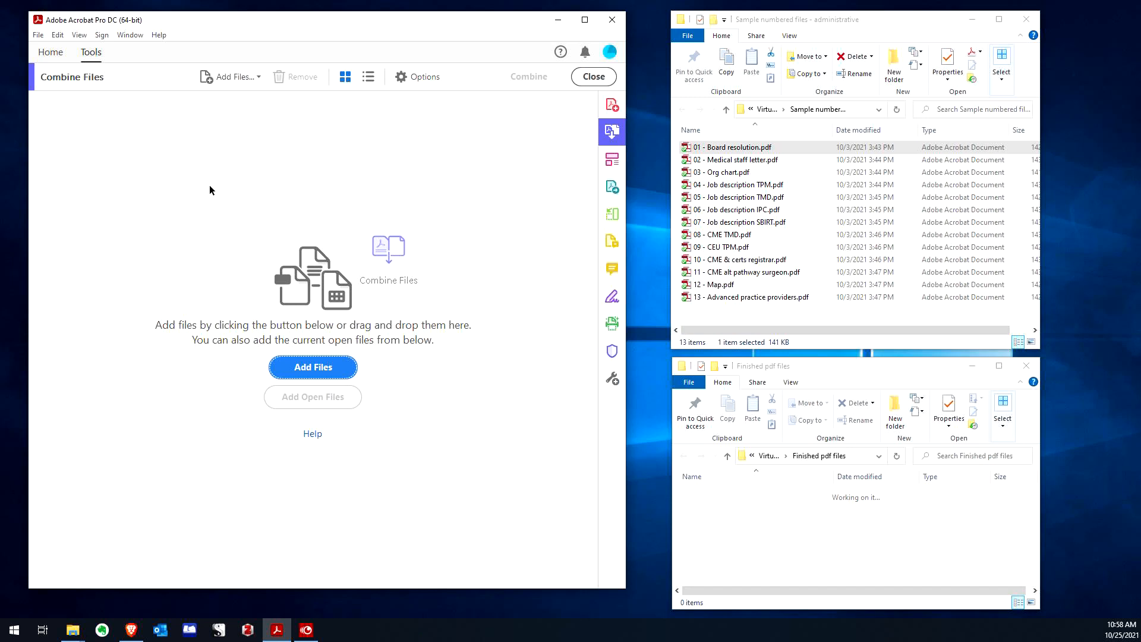
{"action": "left_click", "coordinate": [232, 78]}
{"action": "left_click", "coordinate": [214, 100]}
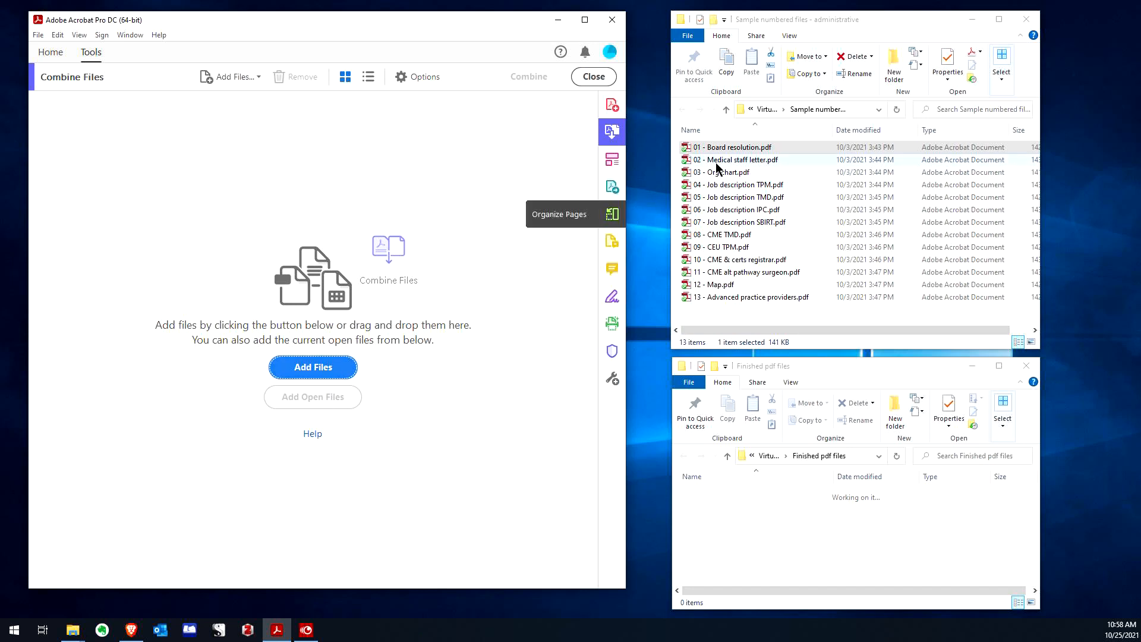
{"action": "left_click", "coordinate": [687, 149]}
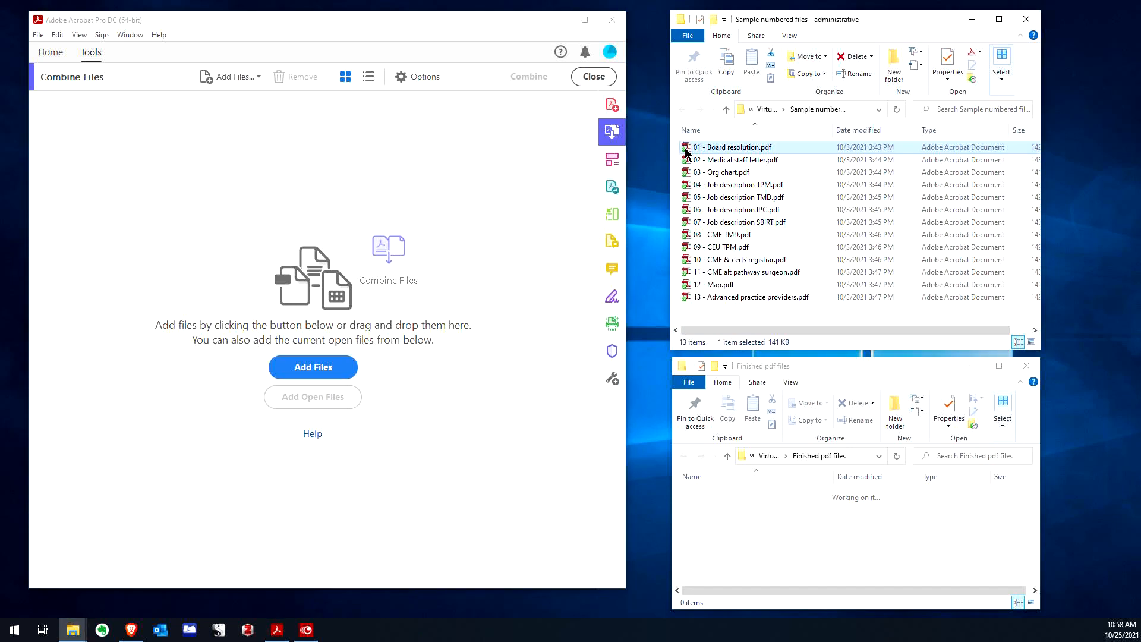
{"action": "key", "text": "ctrl+a"}
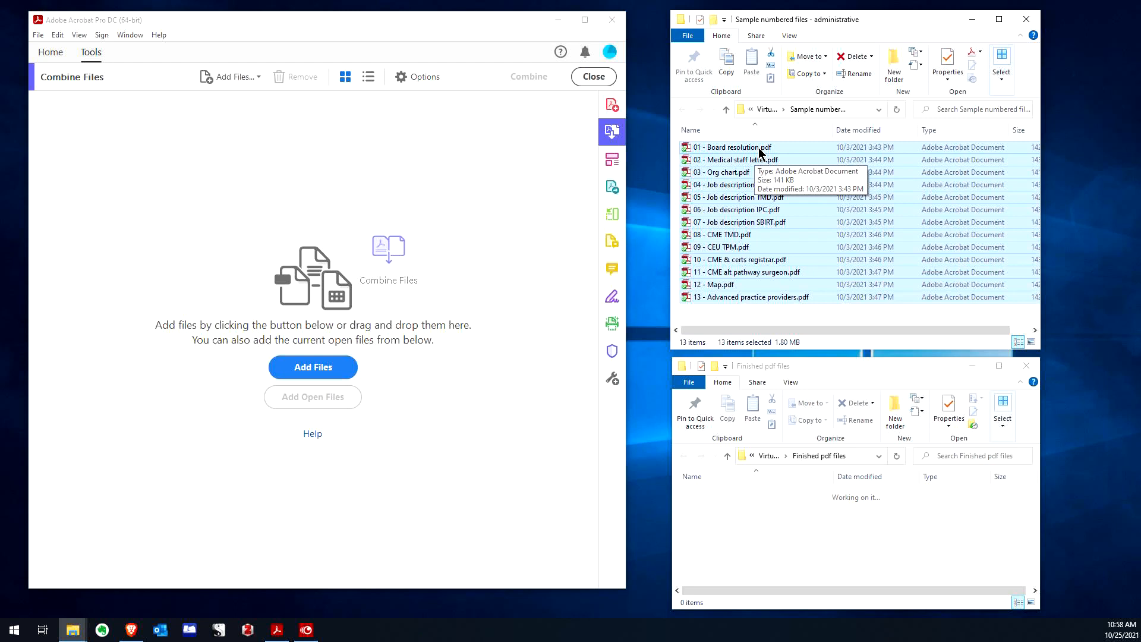
{"action": "left_click_drag", "start_coordinate": [760, 152], "coordinate": [322, 321]}
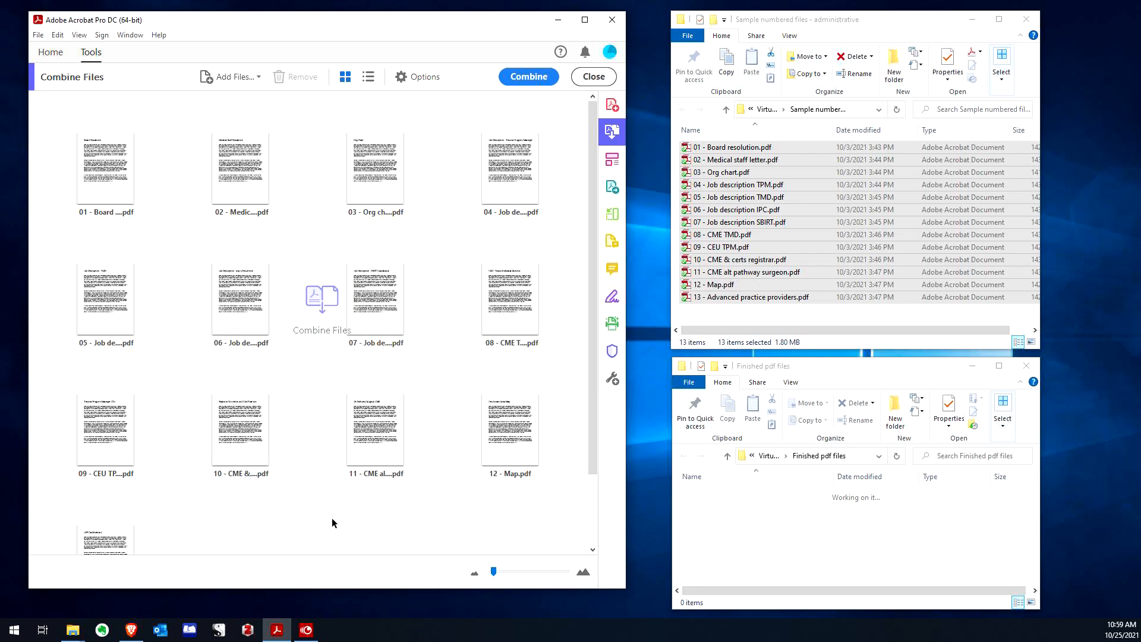
{"action": "left_click", "coordinate": [537, 77]}
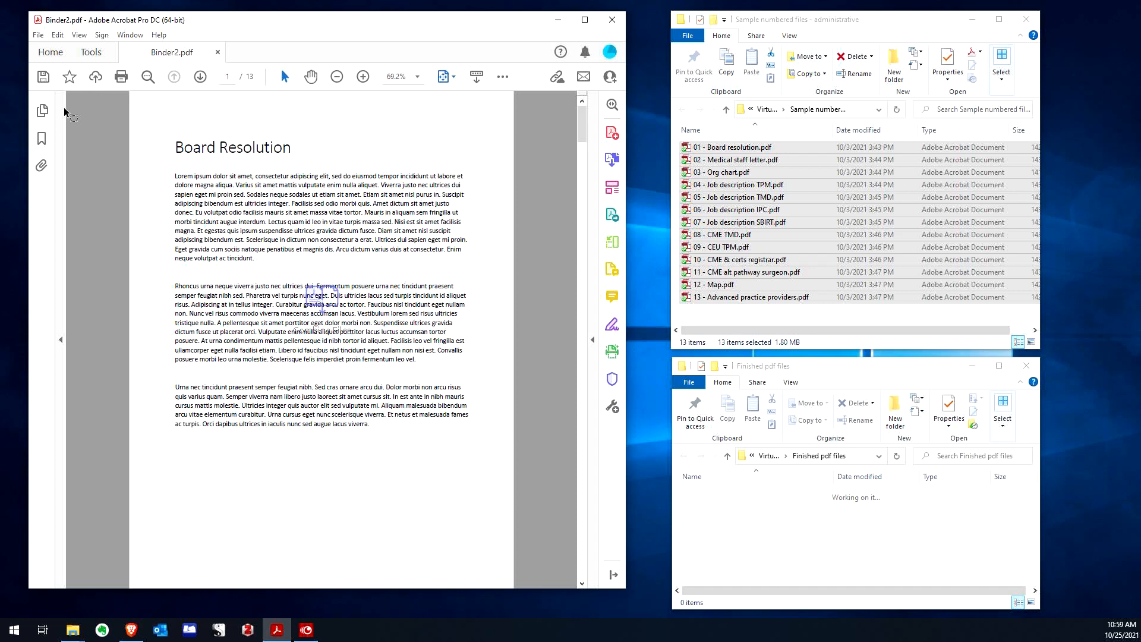
Step: Show the bookmarks of the new binder and save it as Administrative in the Finished pdf files folder
{"action": "left_click", "coordinate": [42, 139]}
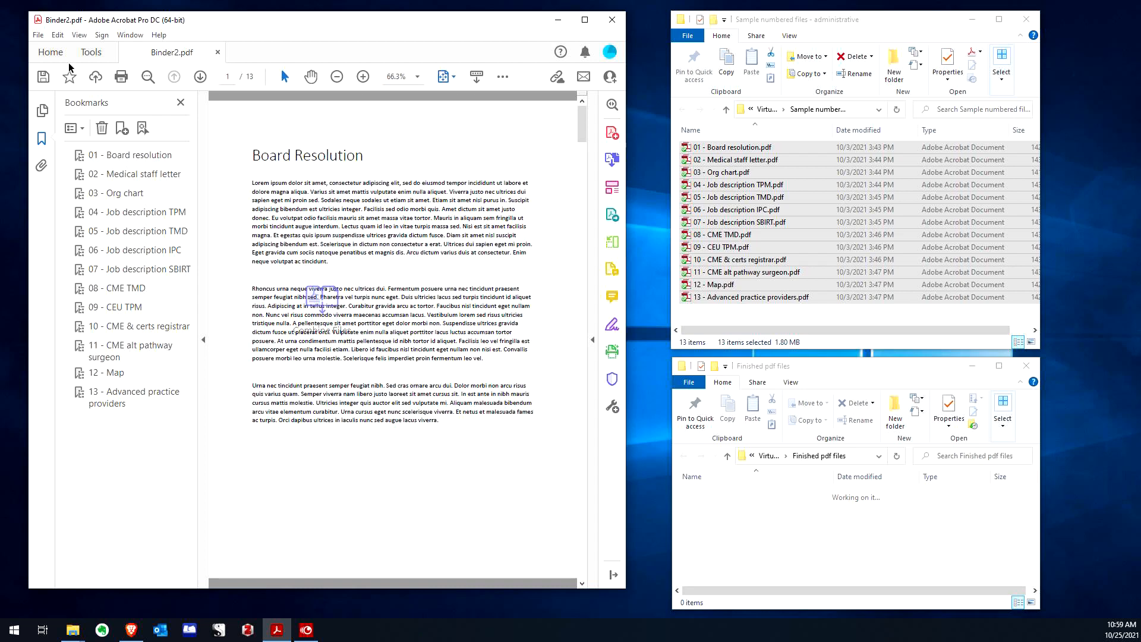
{"action": "left_click", "coordinate": [39, 35]}
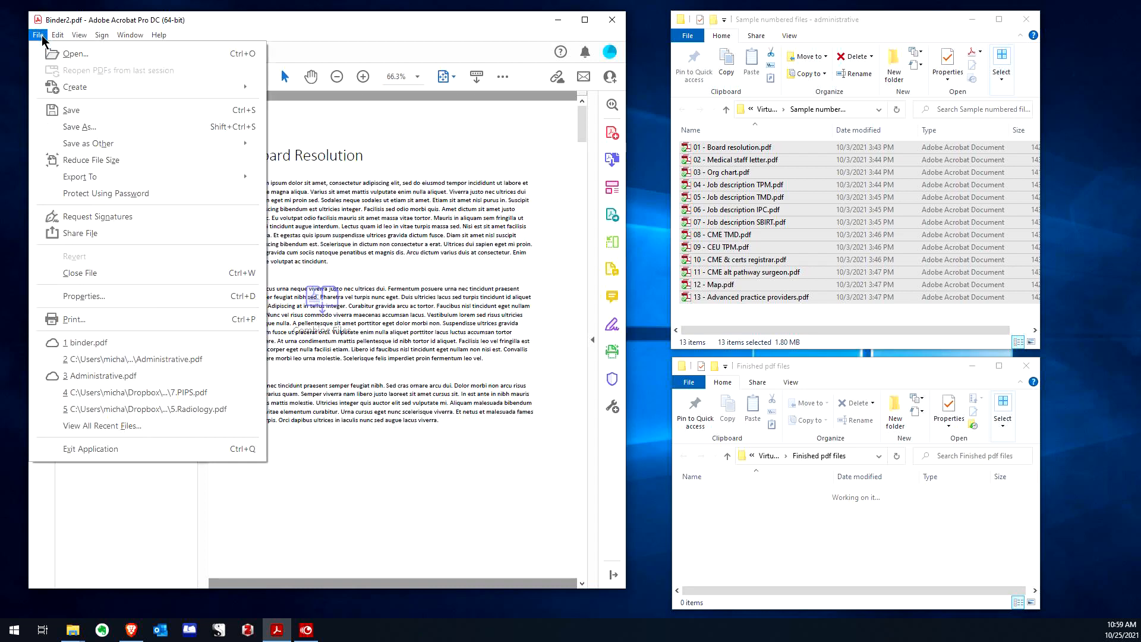
{"action": "left_click", "coordinate": [73, 129]}
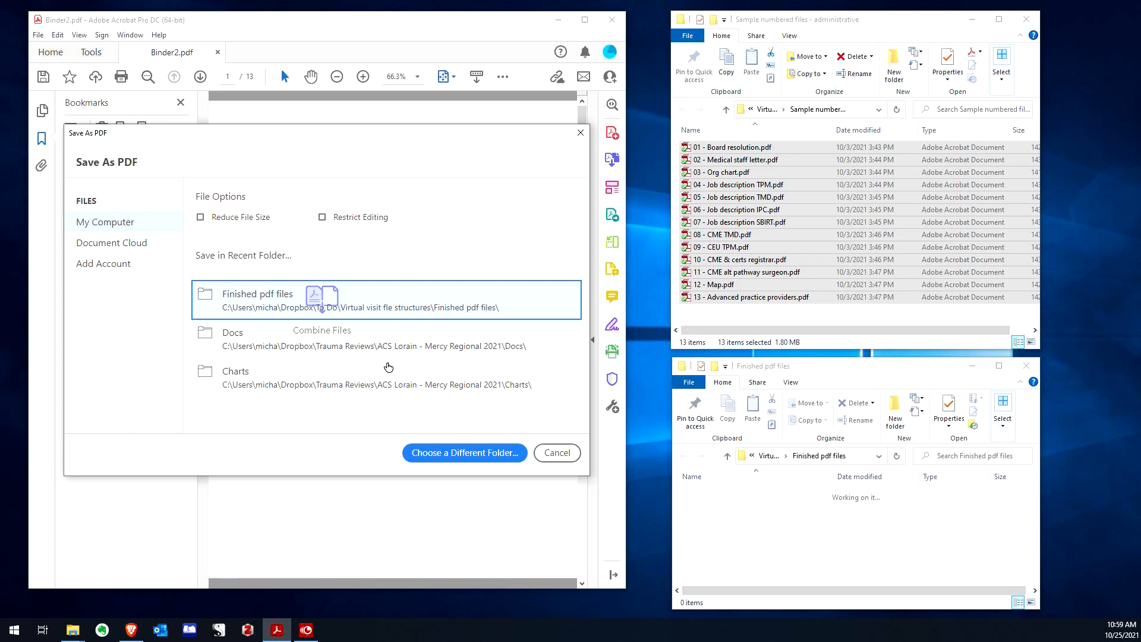
{"action": "left_click", "coordinate": [375, 291]}
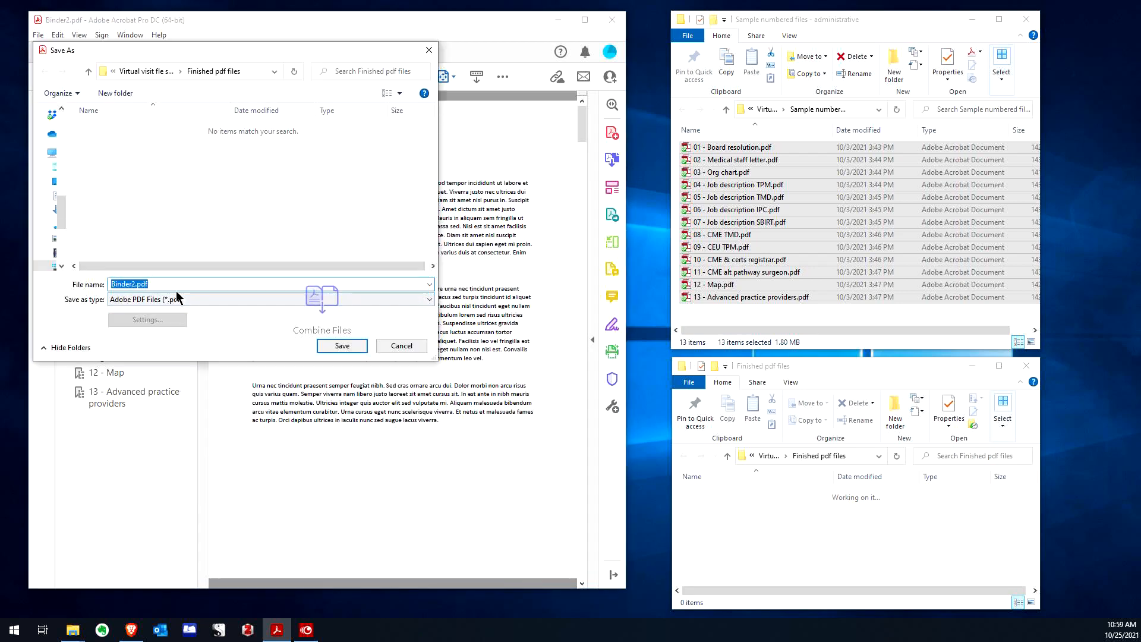
{"action": "type", "text": "Administrative"}
{"action": "key", "text": "Return"}
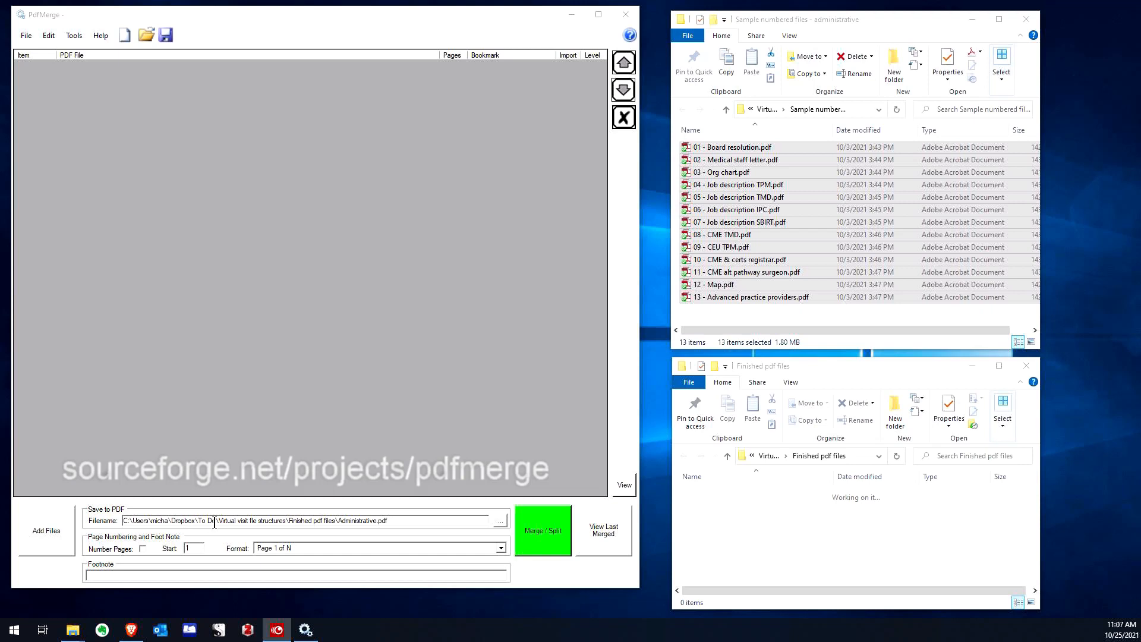
Step: In PdfMerge, set the output to Administrative.pdf in the Finished pdf files folder and add all the numbered administrative PDFs to the merge list
{"action": "left_click", "coordinate": [500, 521]}
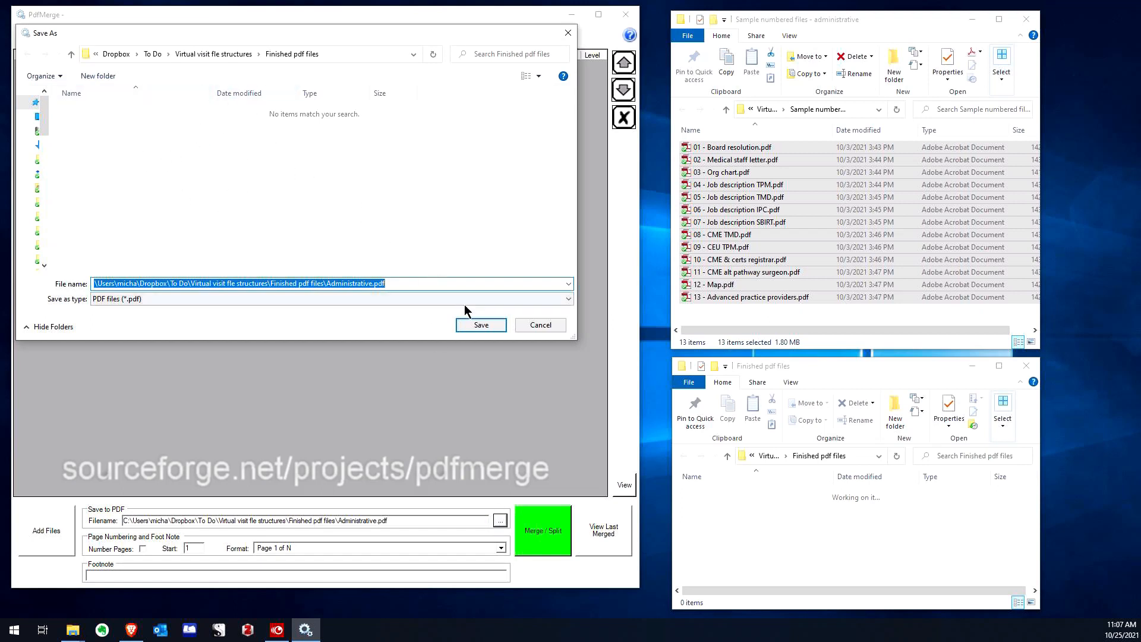
{"action": "left_click", "coordinate": [483, 325]}
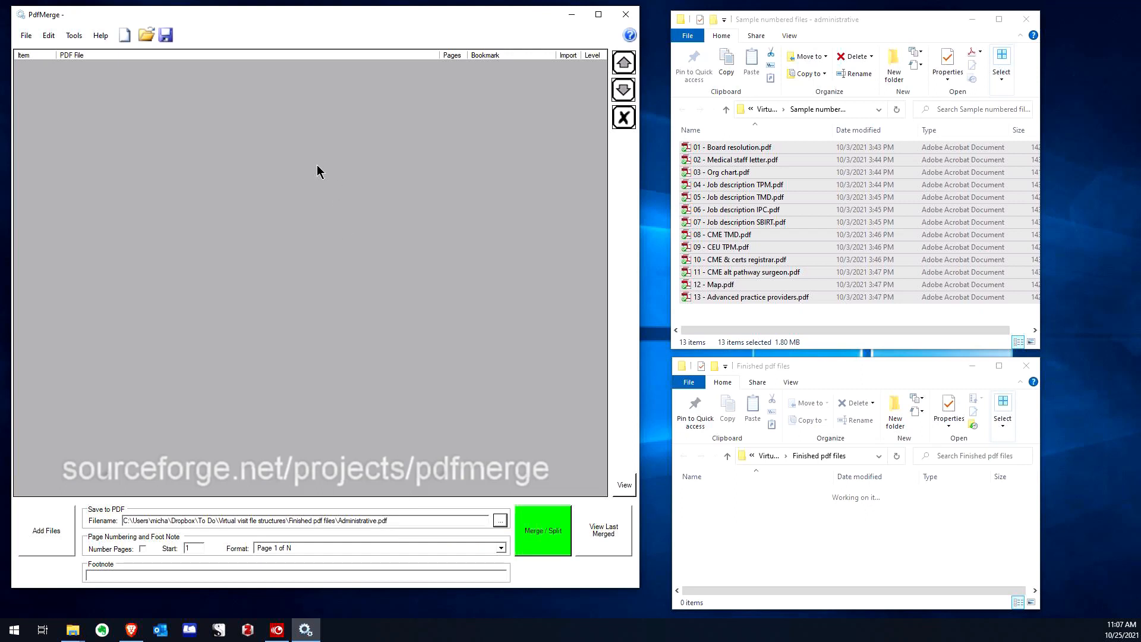
{"action": "left_click", "coordinate": [860, 16]}
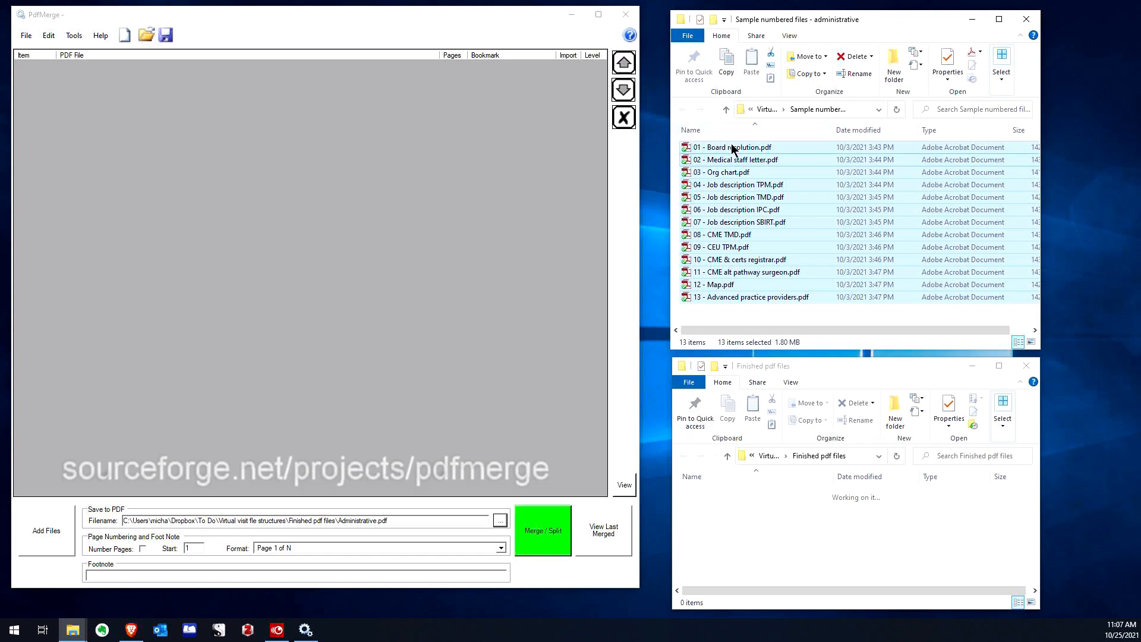
{"action": "left_click_drag", "start_coordinate": [741, 145], "coordinate": [255, 219]}
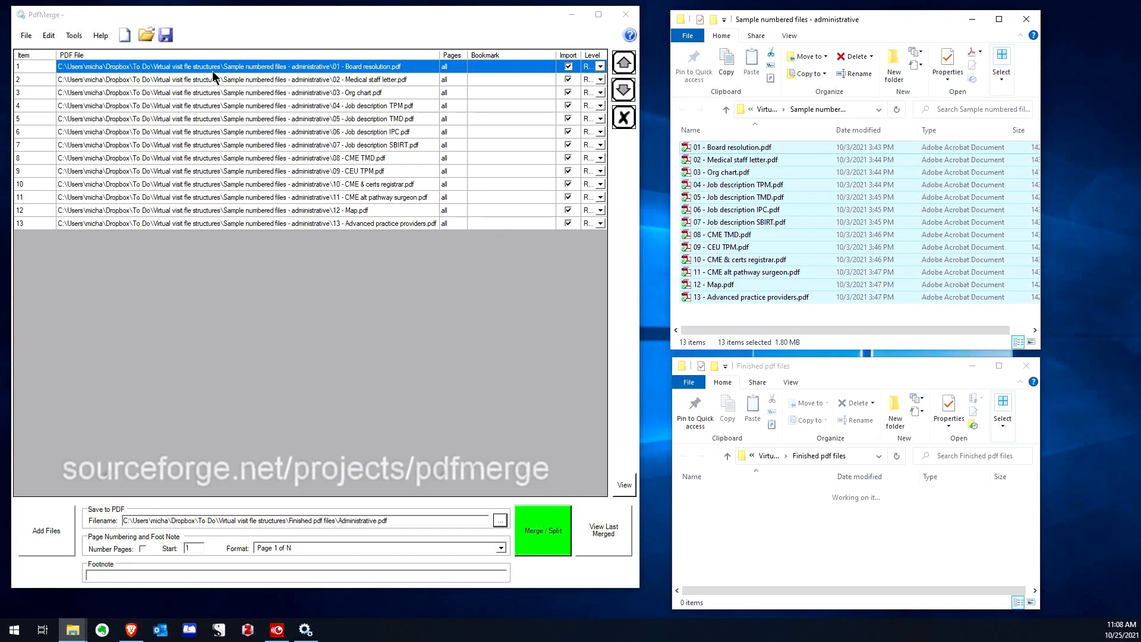
Step: Move 02 - Medical staff letter.pdf up one place in the merge list and back down to second place
{"action": "left_click", "coordinate": [306, 81]}
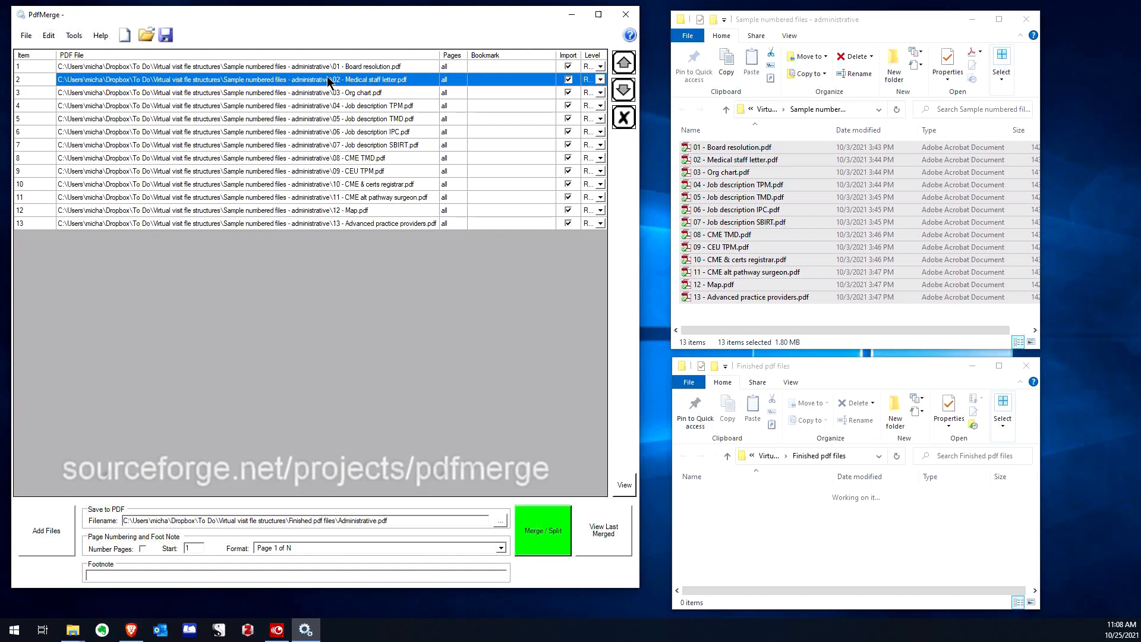
{"action": "left_click", "coordinate": [623, 62]}
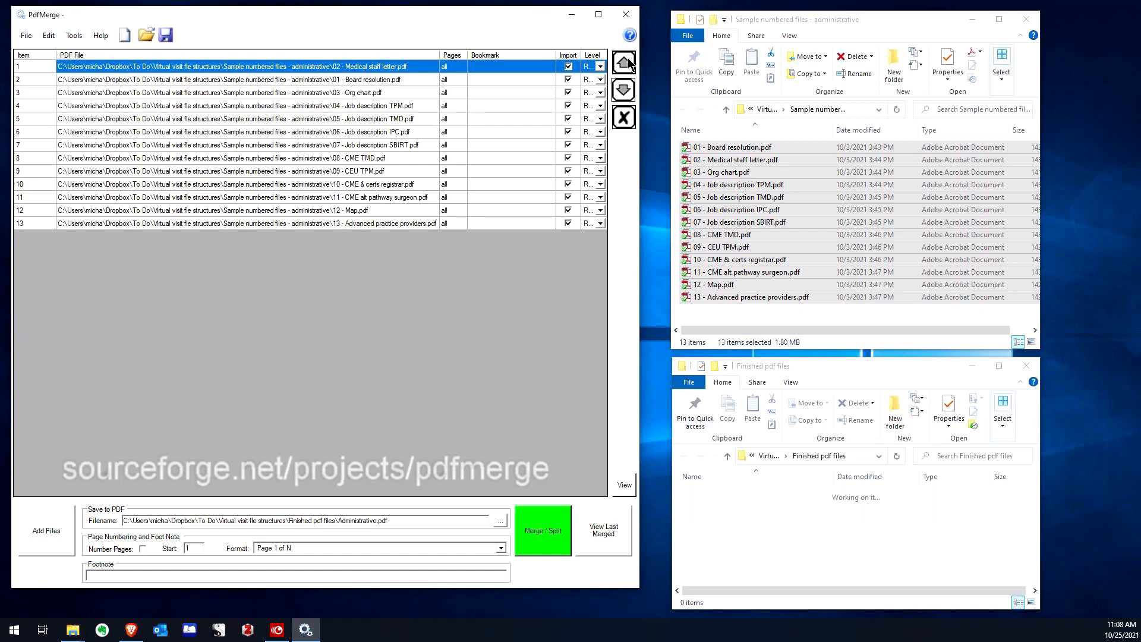
{"action": "left_click", "coordinate": [628, 91]}
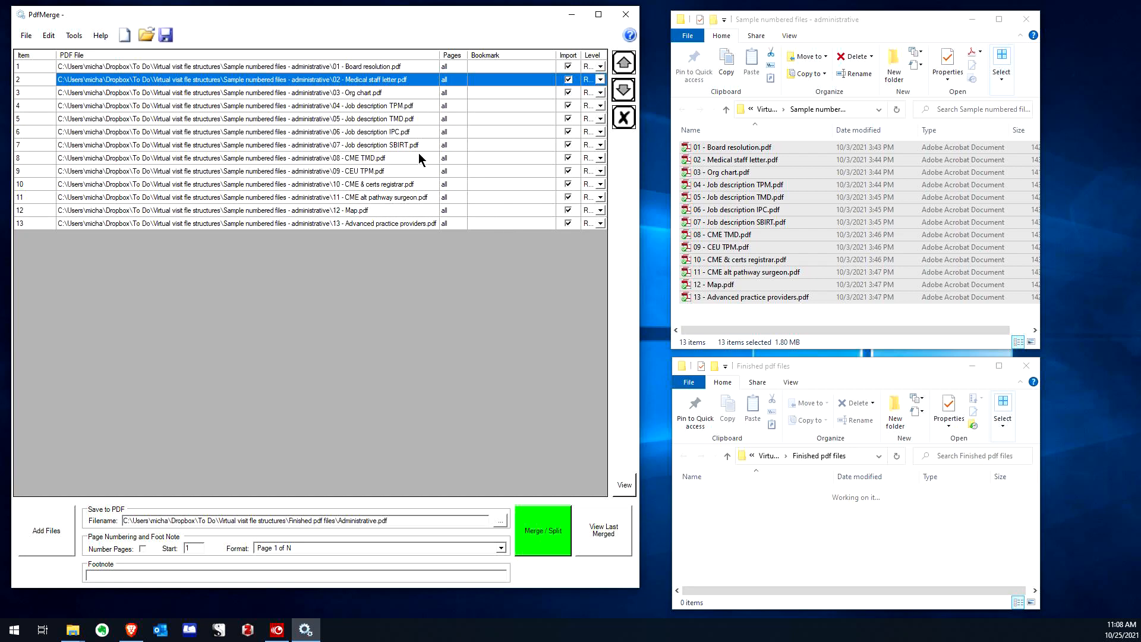
Step: Copy all filenames to the bookmarks and merge the listed files into Administrative.pdf
{"action": "left_click", "coordinate": [73, 36]}
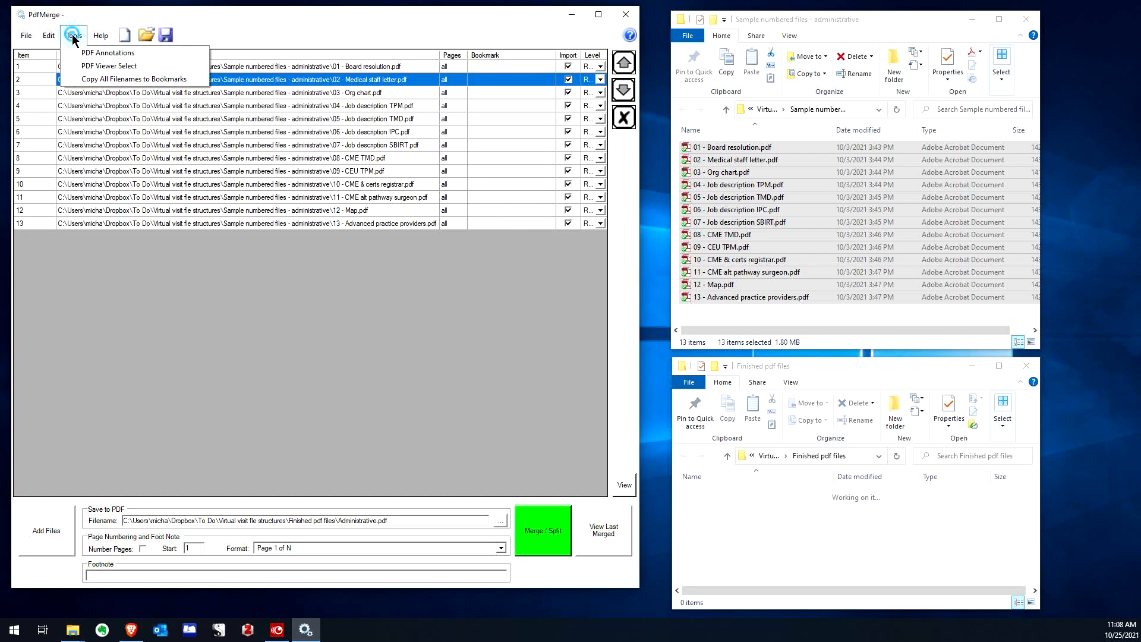
{"action": "left_click", "coordinate": [88, 81]}
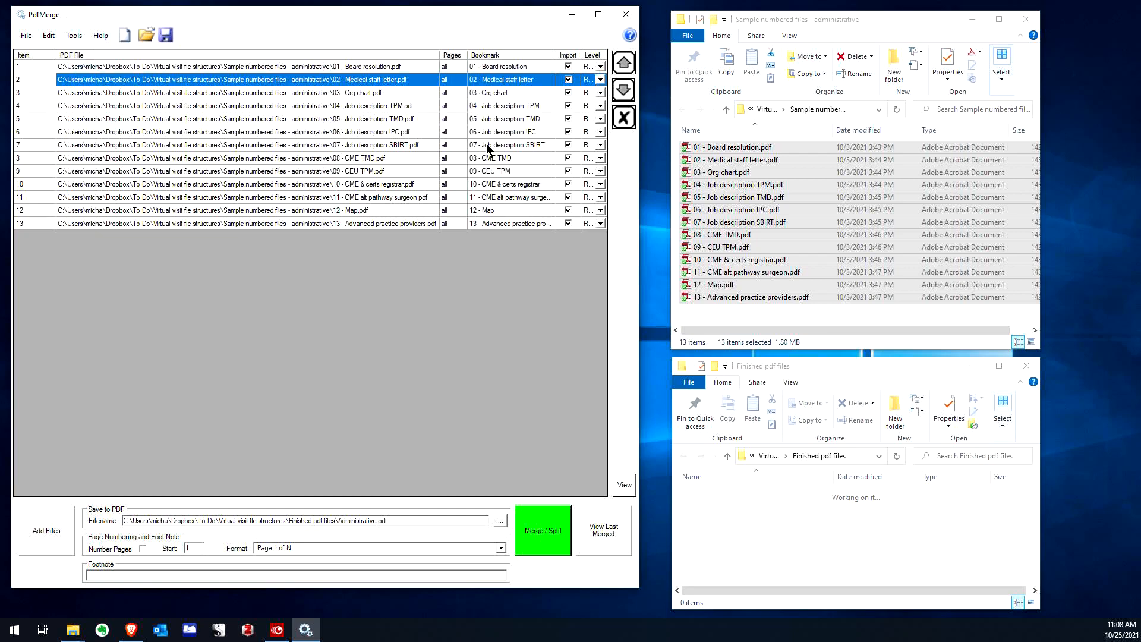
{"action": "left_click", "coordinate": [537, 530]}
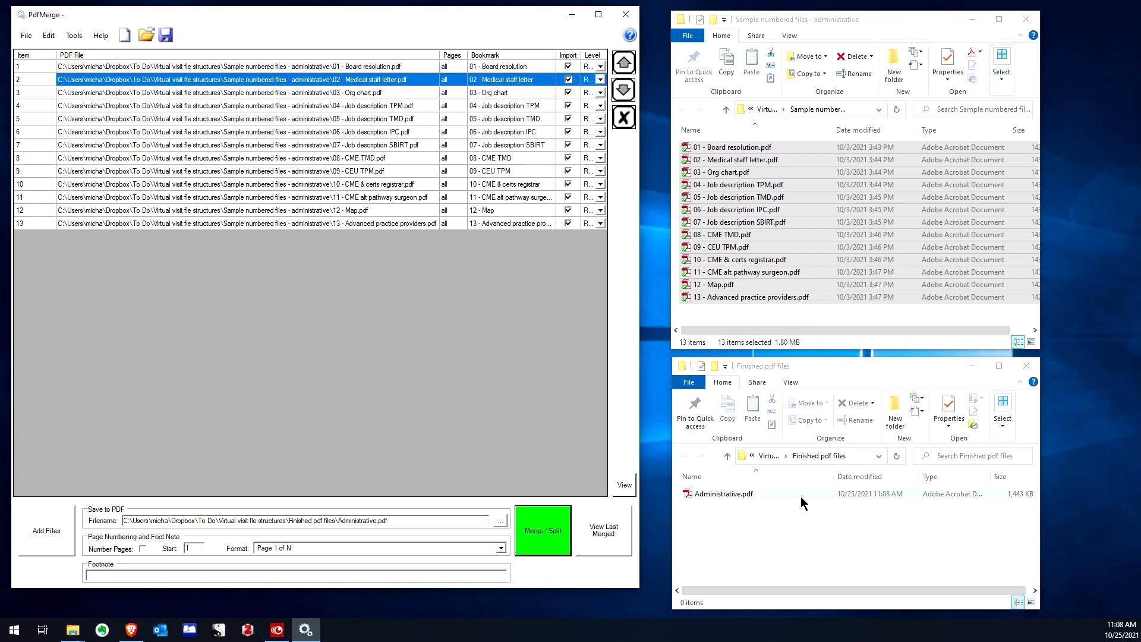
Step: Open the merged Administrative.pdf from the Finished pdf files folder and check the page behind the 02 - Medical staff letter bookmark
{"action": "double_click", "coordinate": [735, 494]}
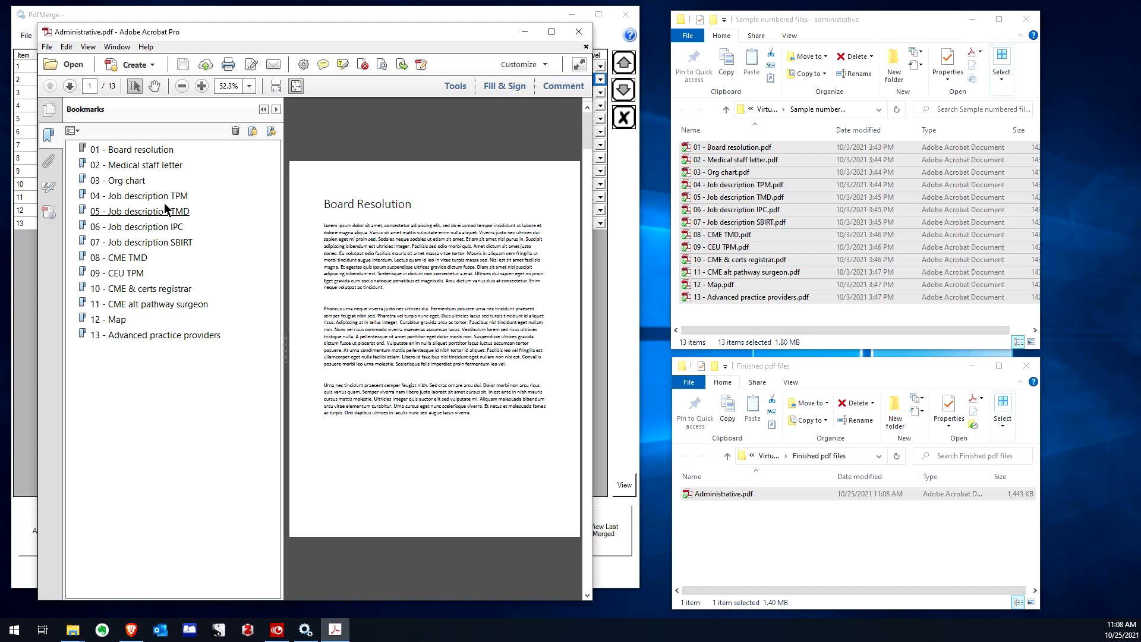
{"action": "left_click", "coordinate": [135, 166]}
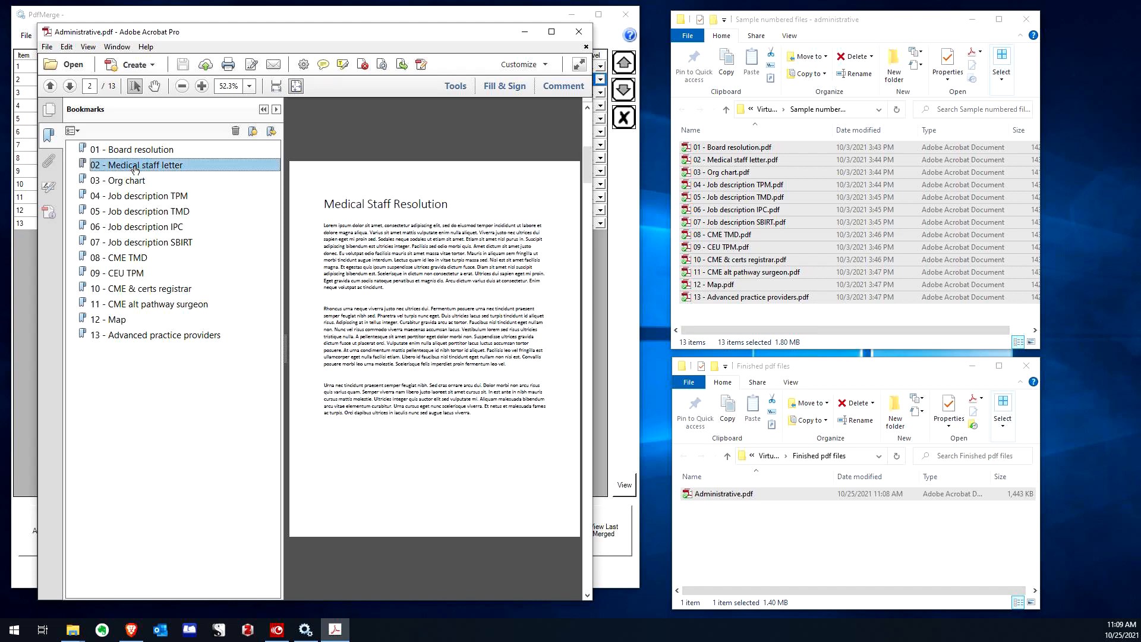